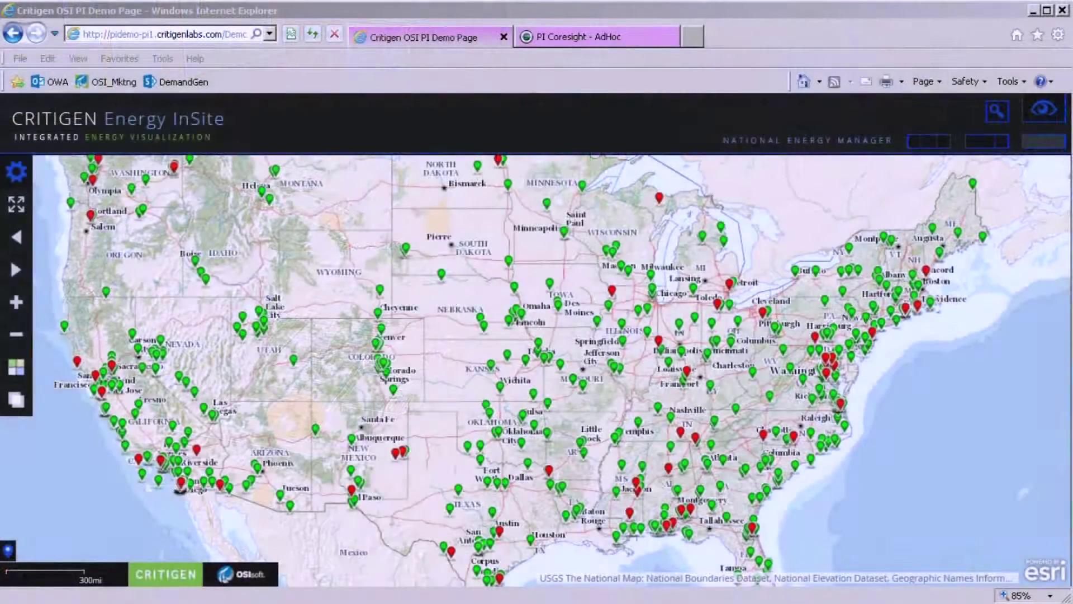
# Drop down the NEM/NPM/IEM/IPM dashboard bar over the National Energy Manager map.
pyautogui.click(1045, 109)
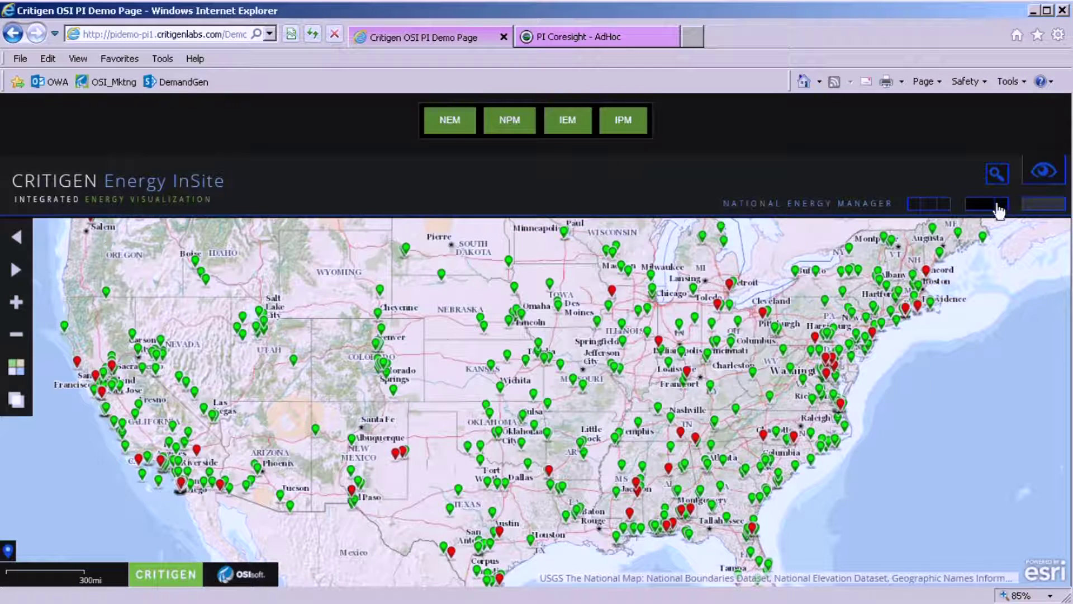
# Open the time-span panel showing usage to goal 389|398 GWh and cost to goal 49|50.
pyautogui.click(998, 206)
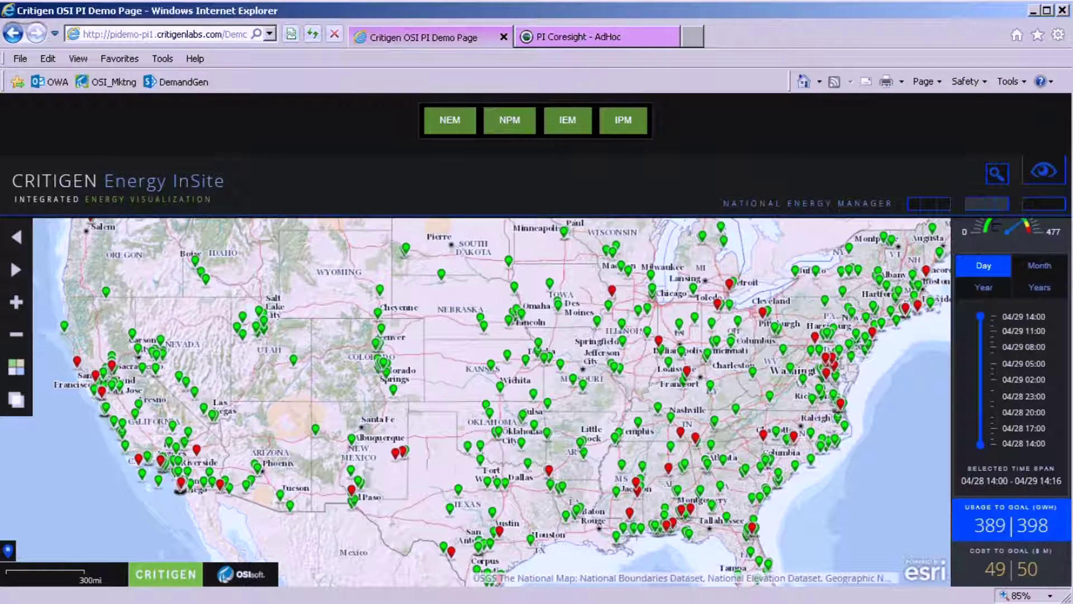
# Hide the dashboard bar and set a yearly view spanning April to November 2014.
pyautogui.click(1043, 170)
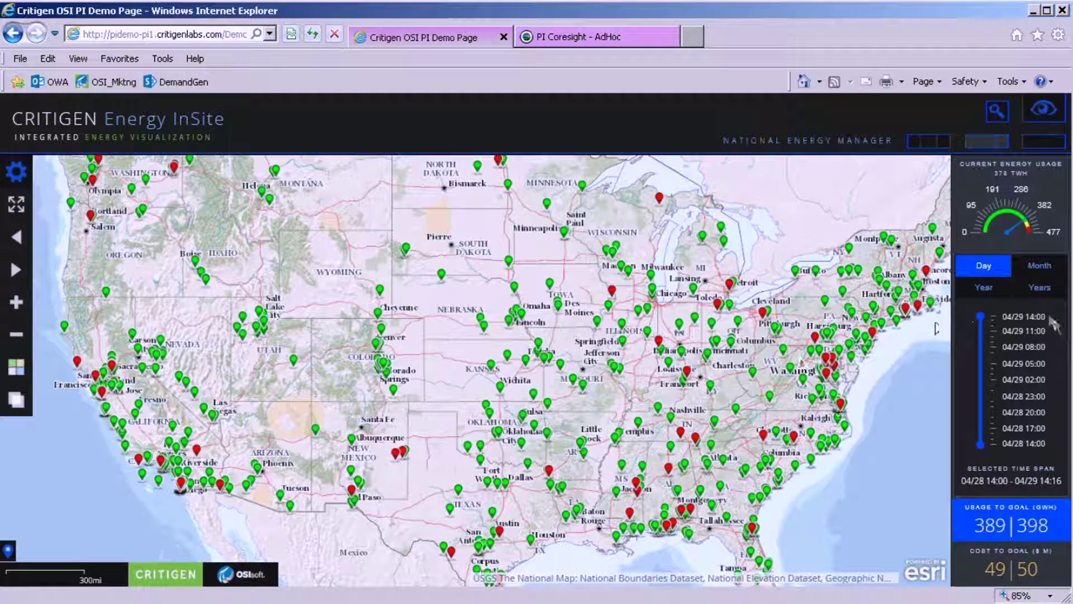
pyautogui.click(983, 288)
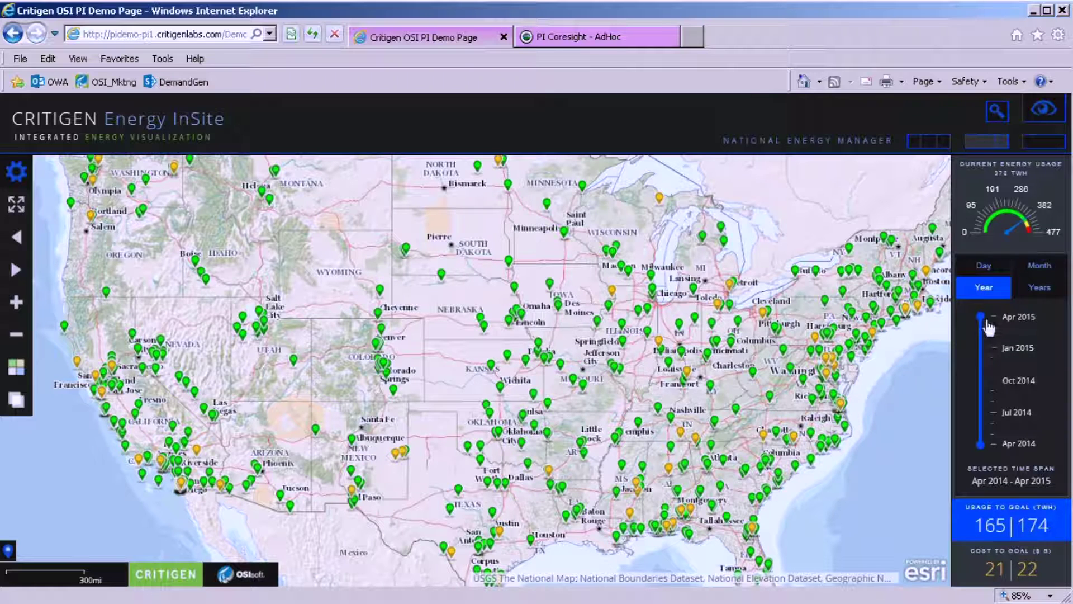
pyautogui.moveTo(982, 324); pyautogui.dragTo(983, 382)
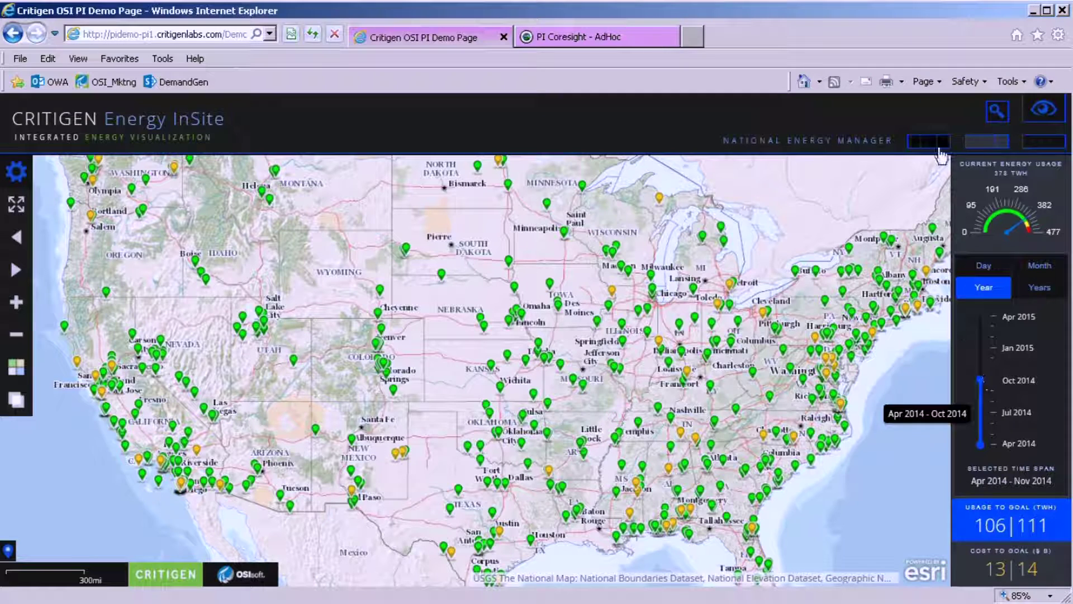
# Open the site list and search it for 'Fort Hood'.
pyautogui.click(934, 143)
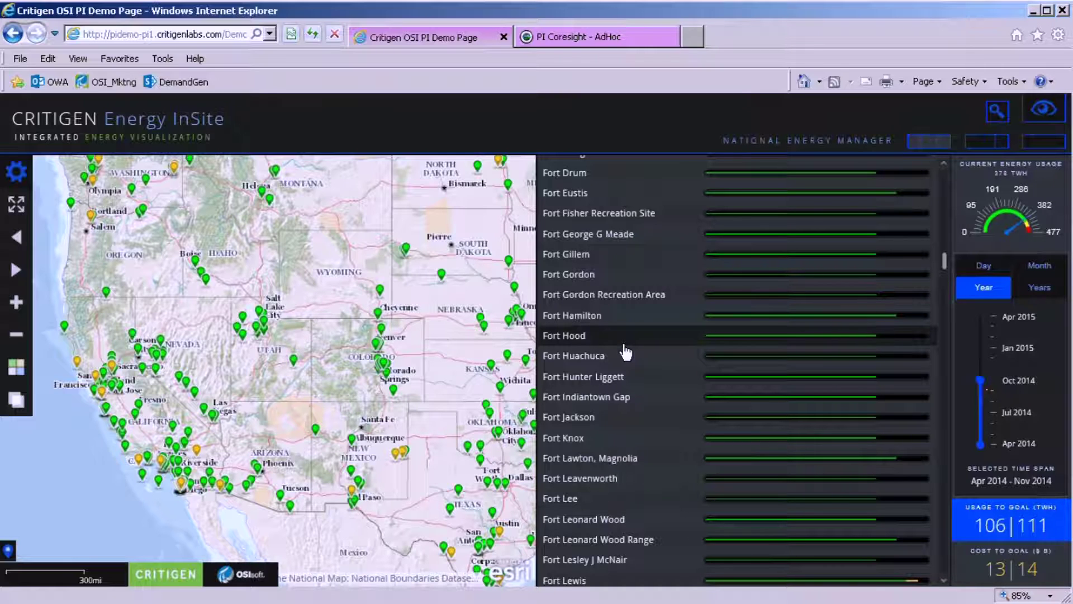
pyautogui.moveTo(1028, 115)
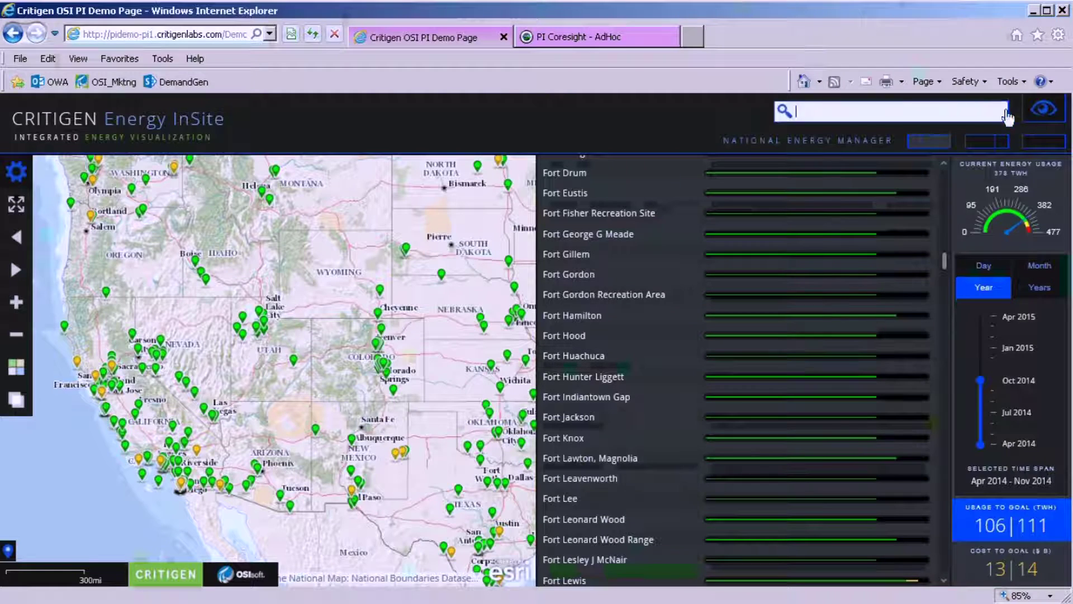
pyautogui.write('Fort Hood')
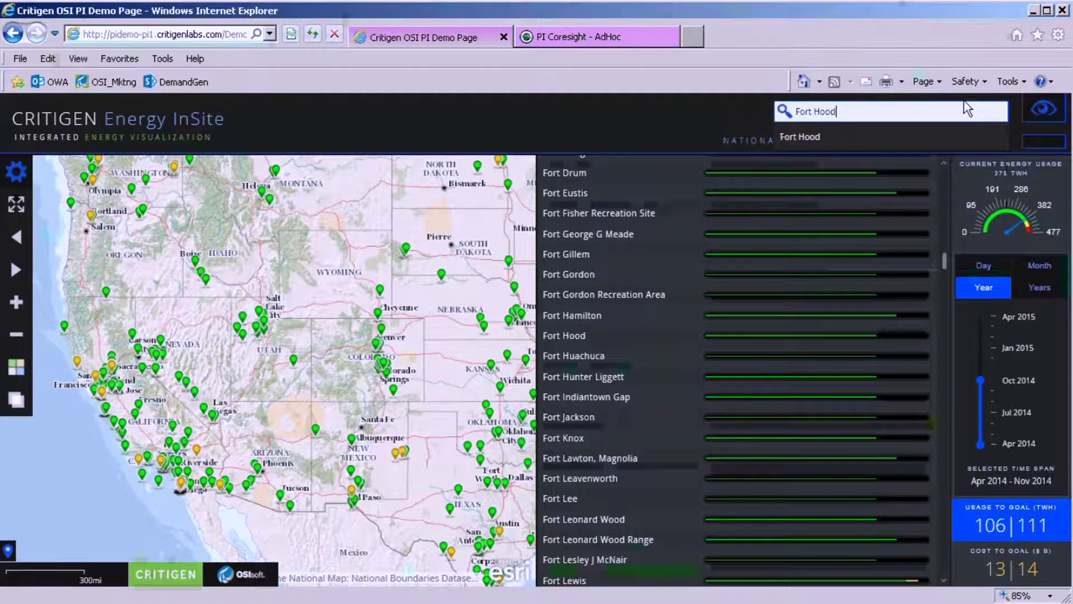
pyautogui.press('Return')
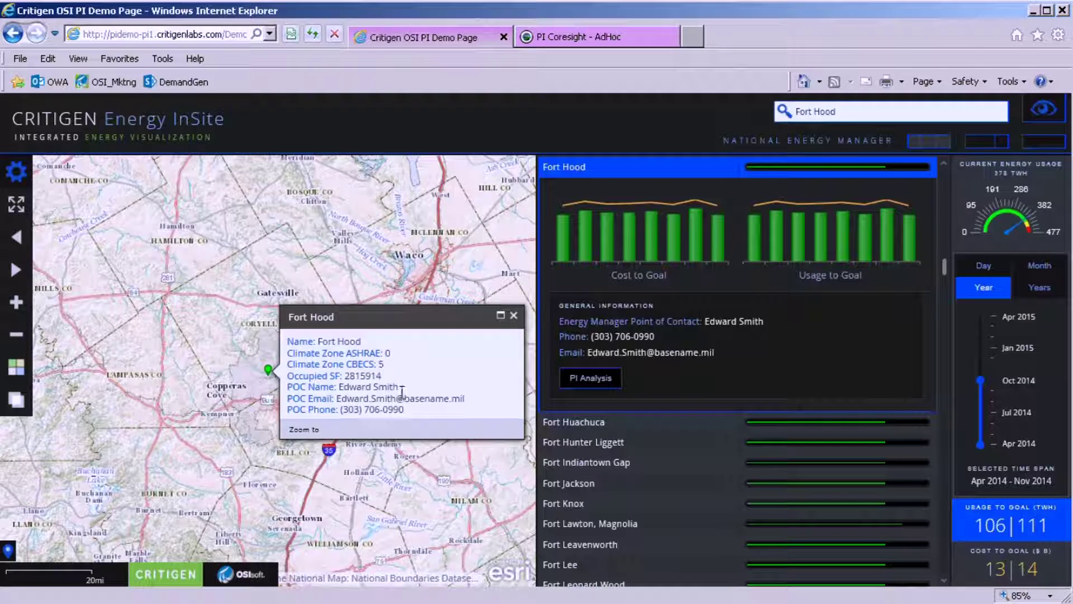
pyautogui.moveTo(602, 246)
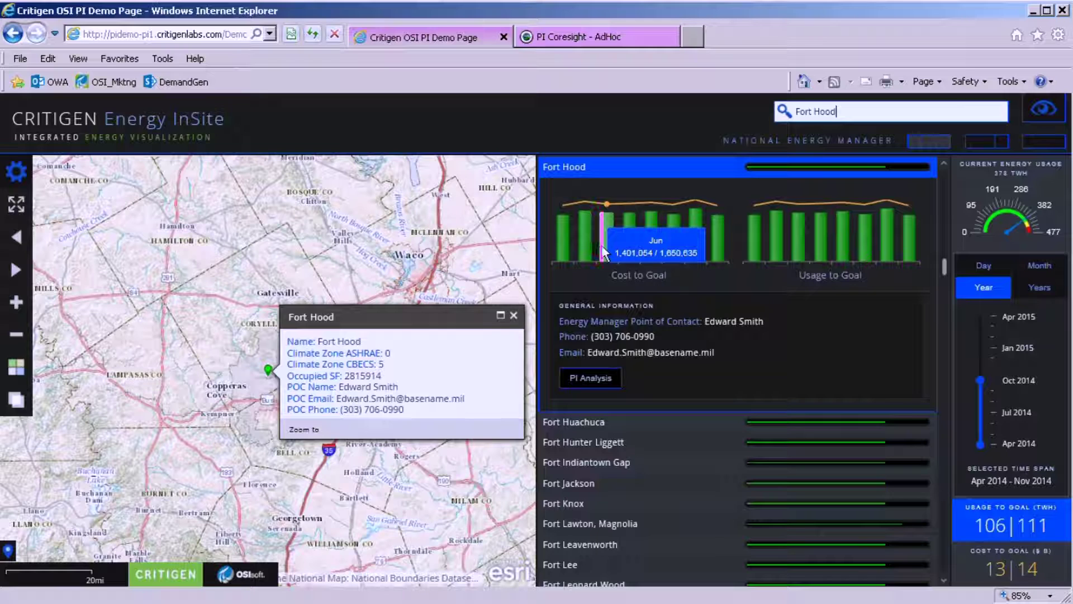
pyautogui.moveTo(564, 225)
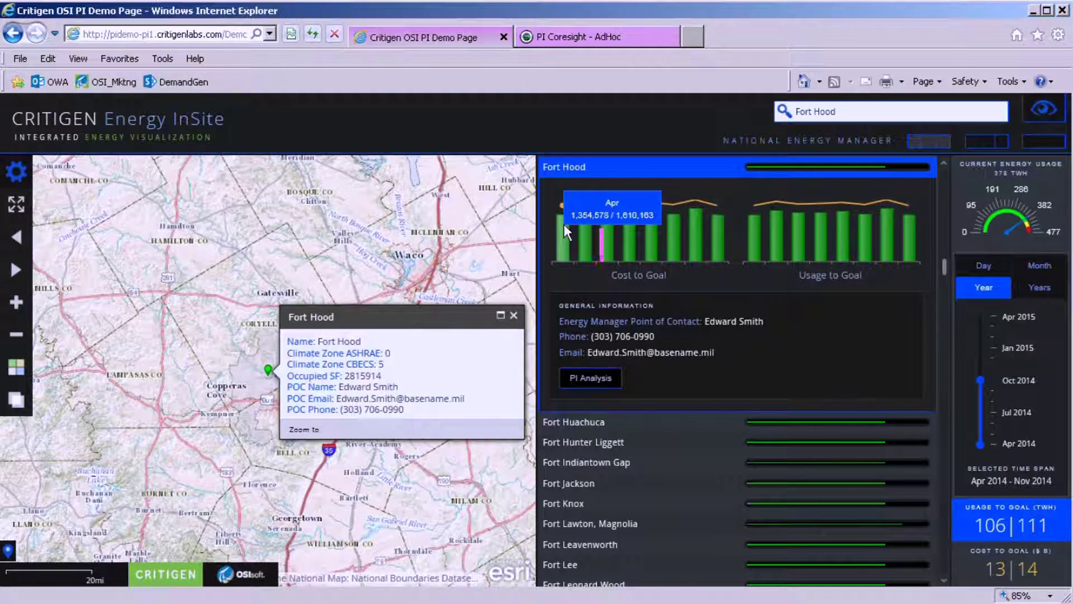
pyautogui.moveTo(844, 230)
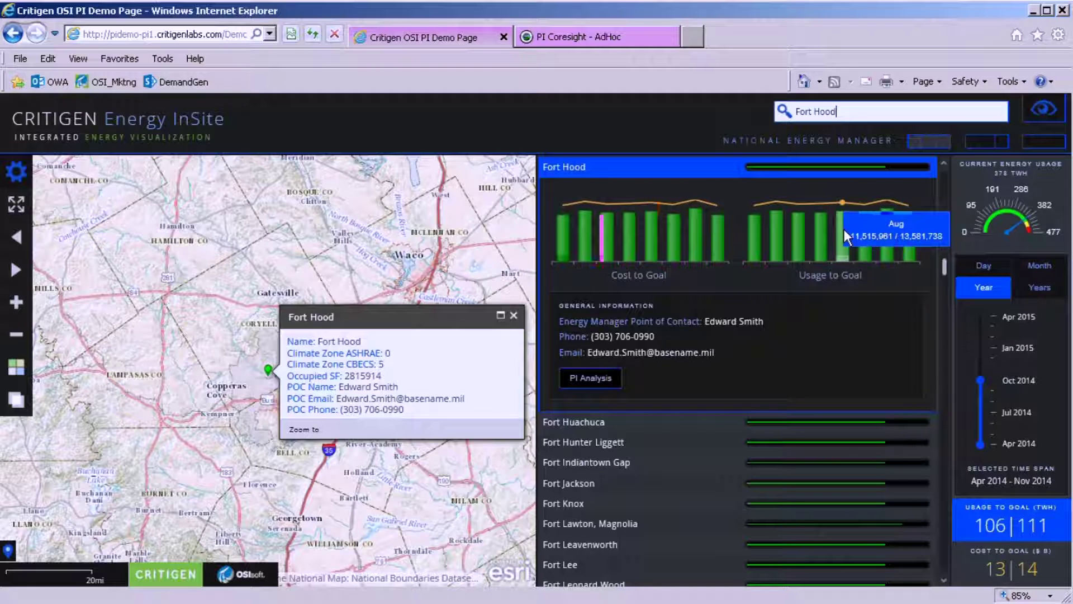
# View Fort Hood's one-month PI Coresight power and energy trend, then return to the InSite tab.
pyautogui.click(587, 381)
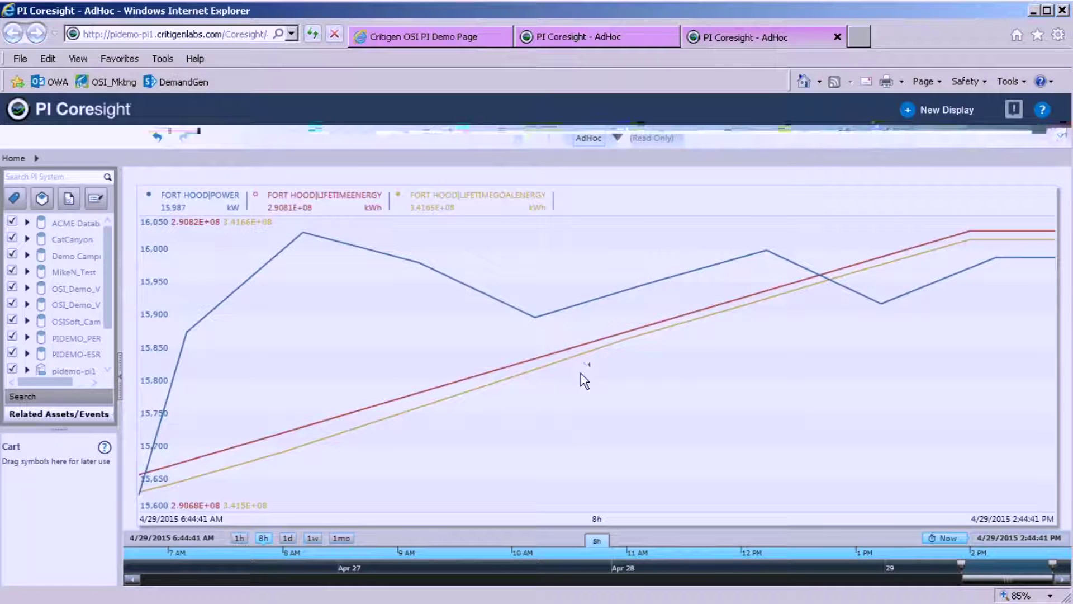
pyautogui.click(341, 538)
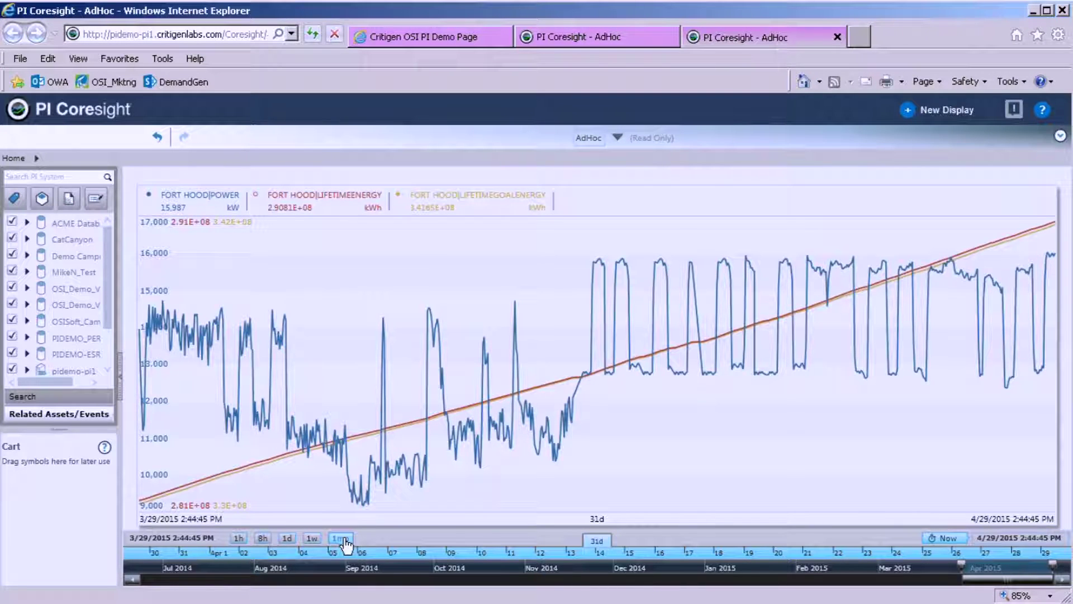
pyautogui.click(460, 35)
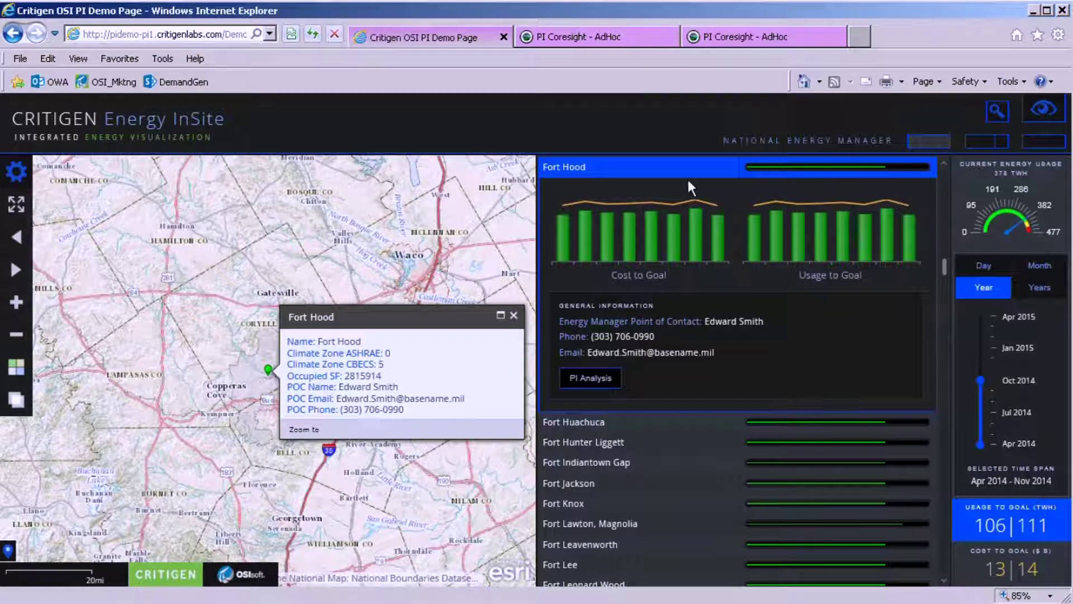
# Close the Fort Hood popup and switch to the National Project Manager map.
pyautogui.click(514, 316)
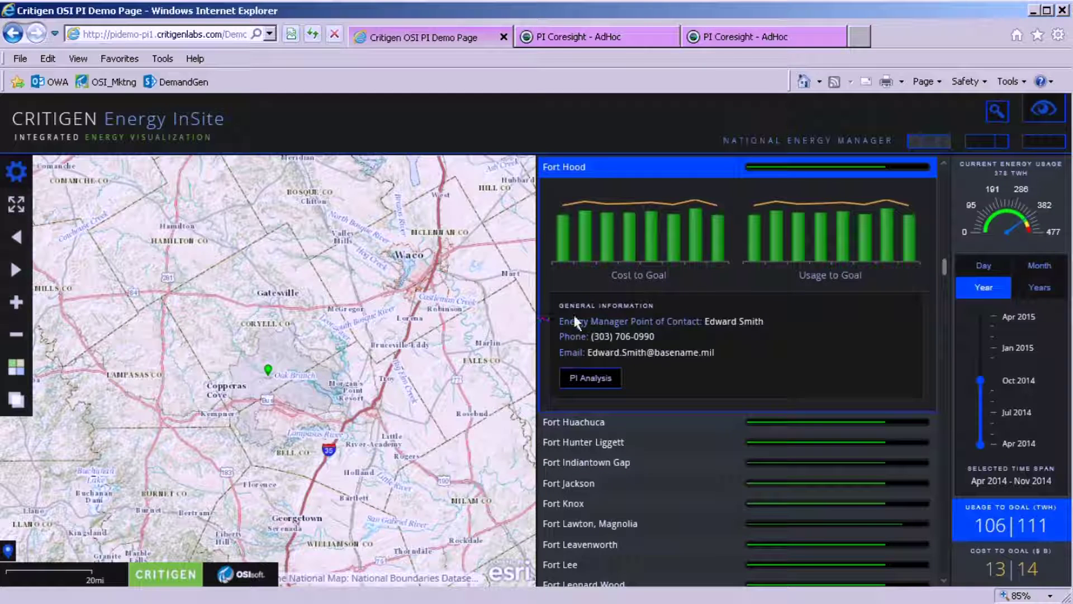
pyautogui.click(1044, 108)
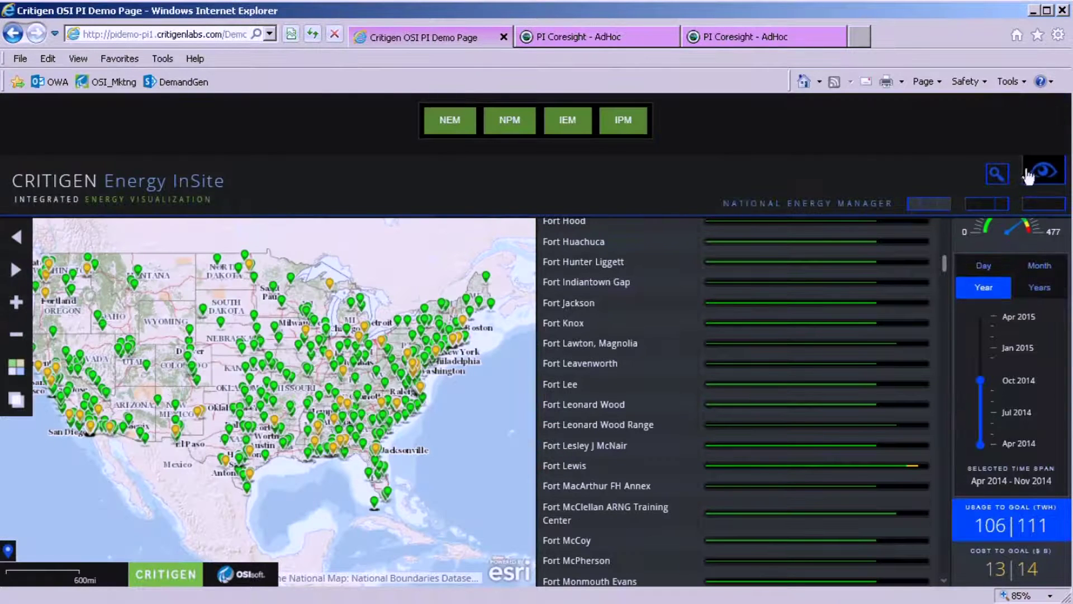
pyautogui.click(520, 127)
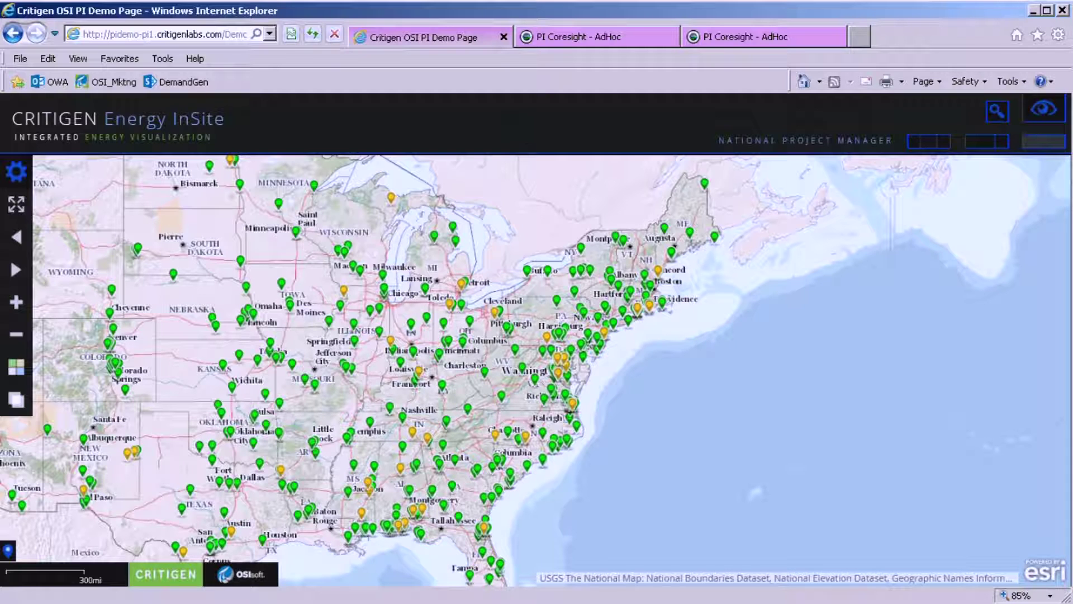
# Open the time-span panel and site list, then expand Fort Hood's active projects.
pyautogui.click(994, 142)
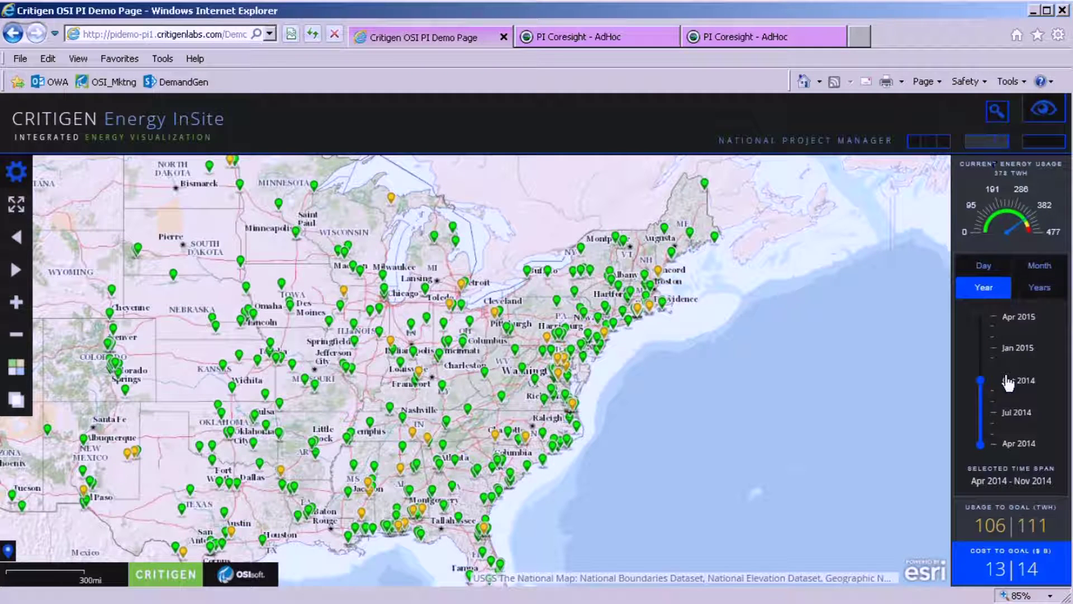
pyautogui.click(933, 146)
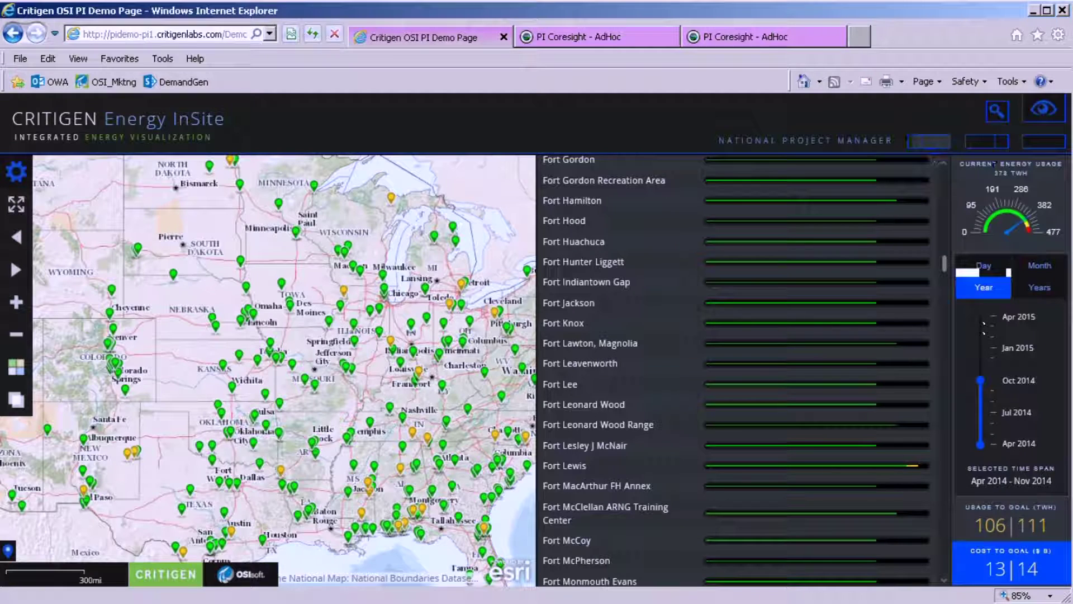
pyautogui.click(575, 224)
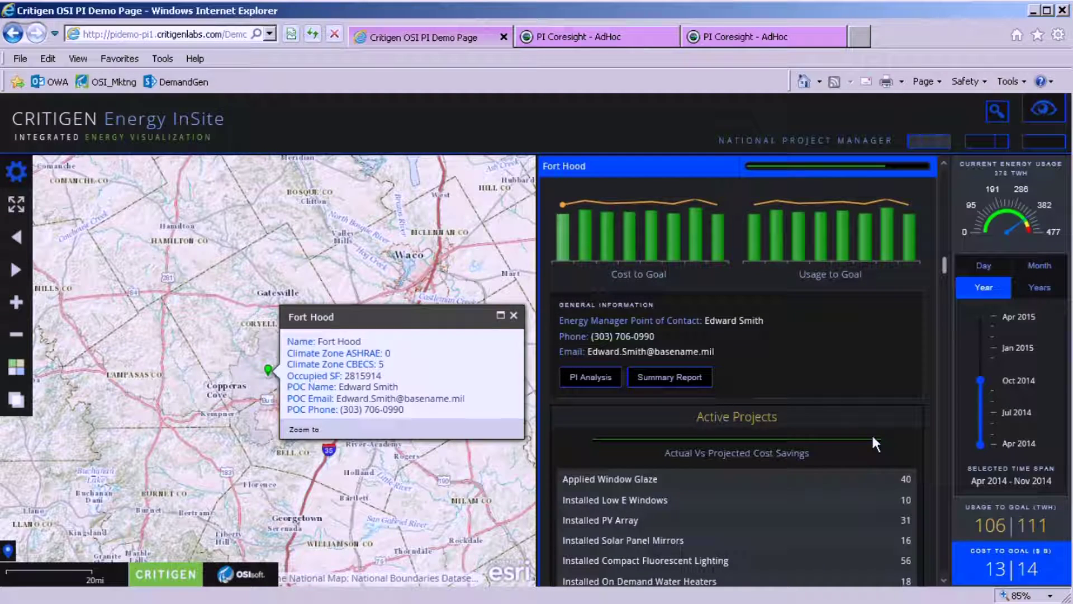
pyautogui.scroll(1, 837, 440)
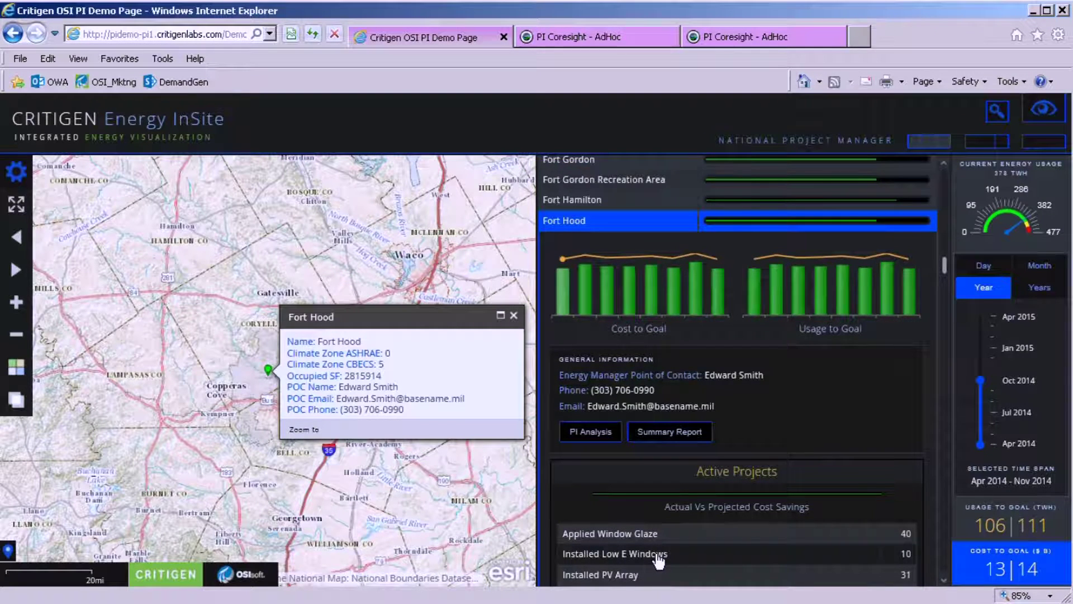
pyautogui.click(660, 555)
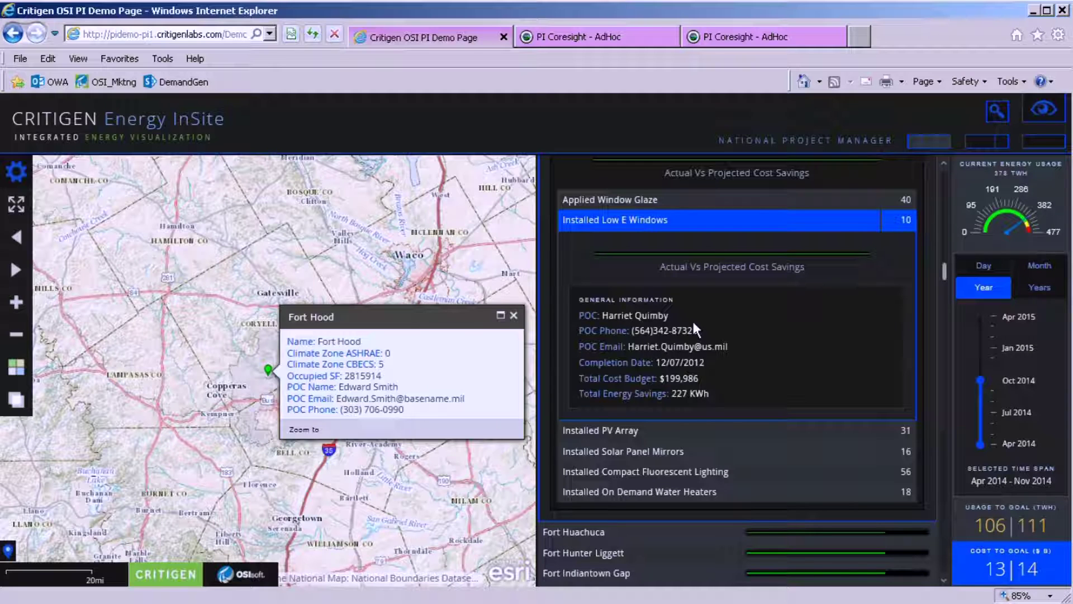
pyautogui.click(693, 324)
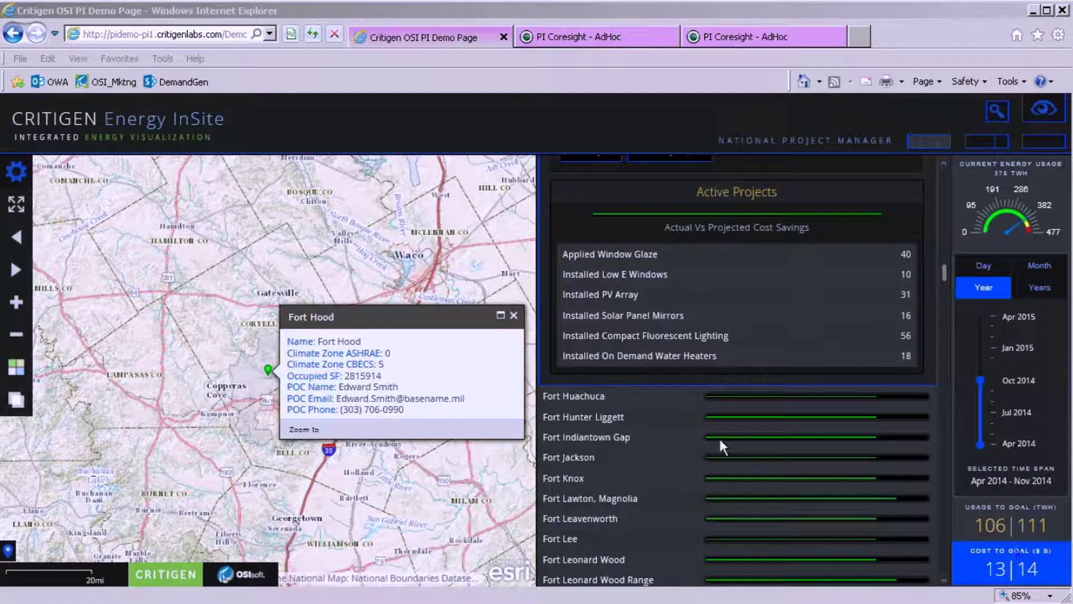
pyautogui.moveTo(1042, 109)
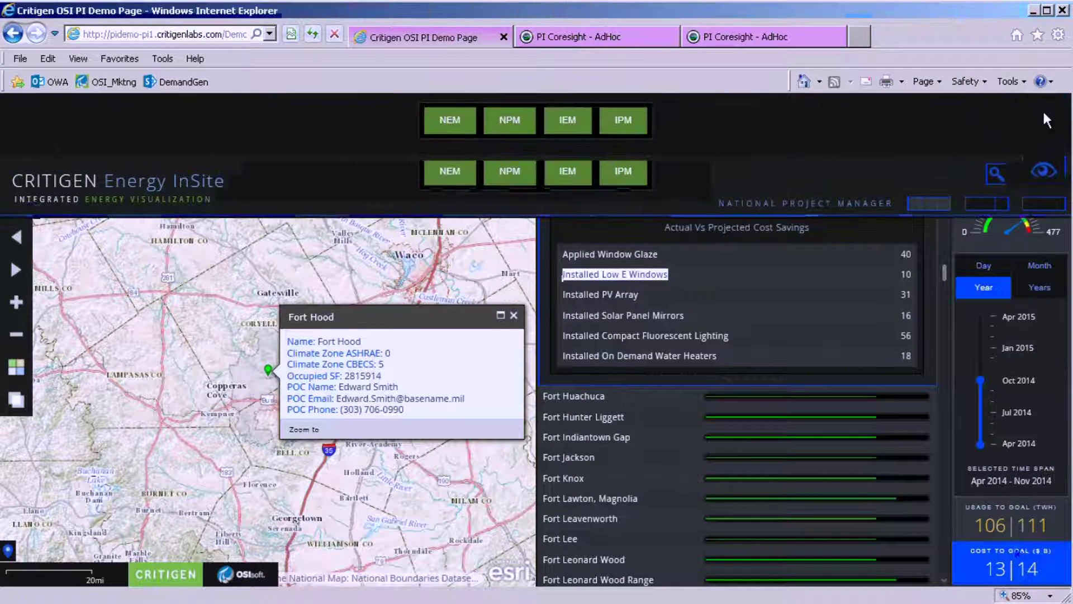
# Switch to the Installation Energy Manager map of Fort Hood and open meter SM_552's details.
pyautogui.click(568, 129)
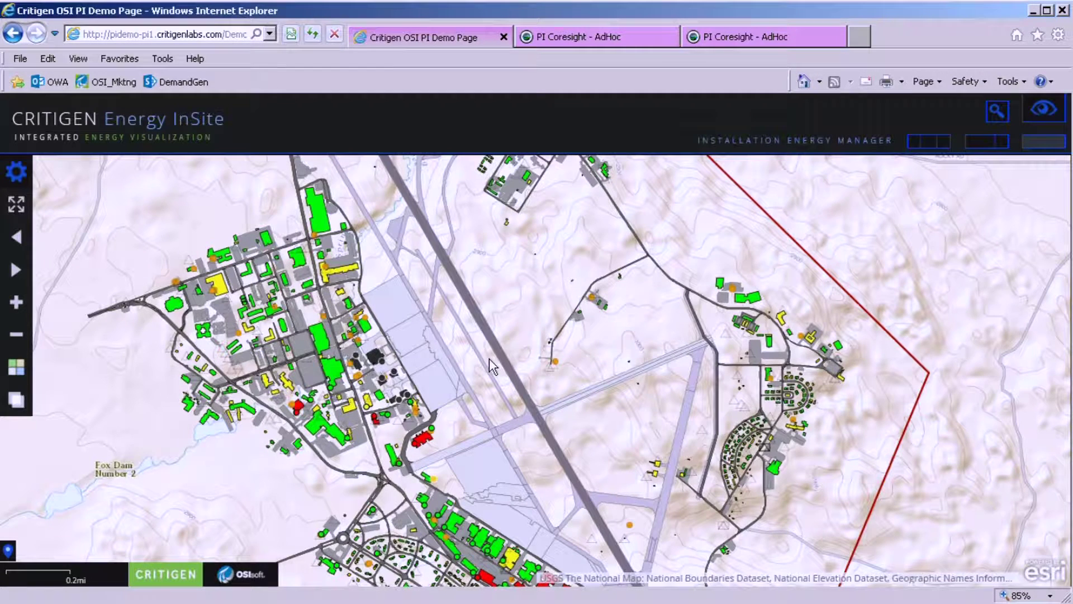
pyautogui.click(1001, 143)
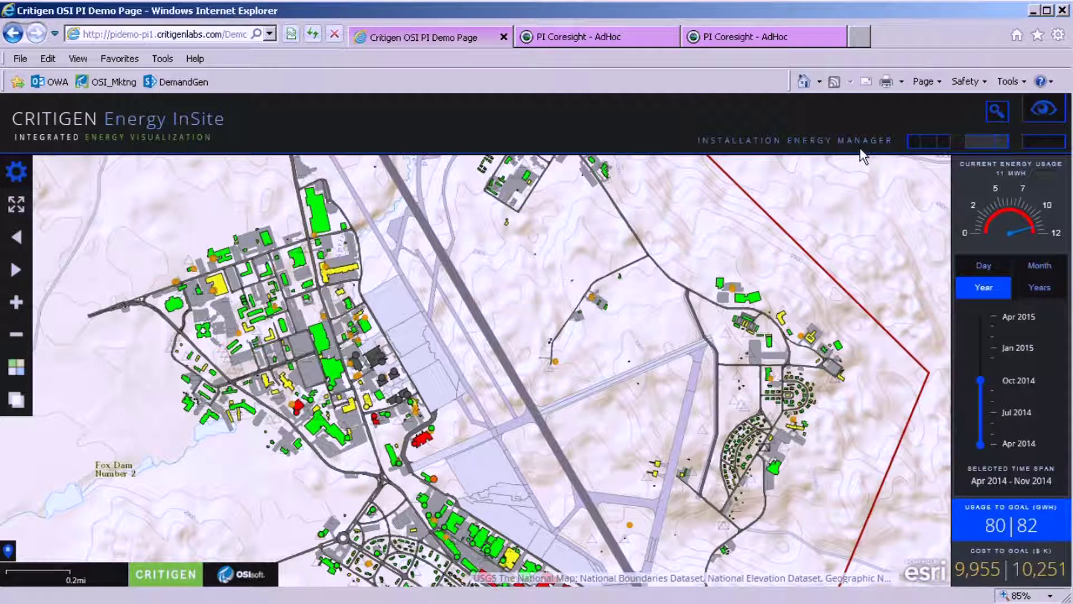
pyautogui.click(435, 480)
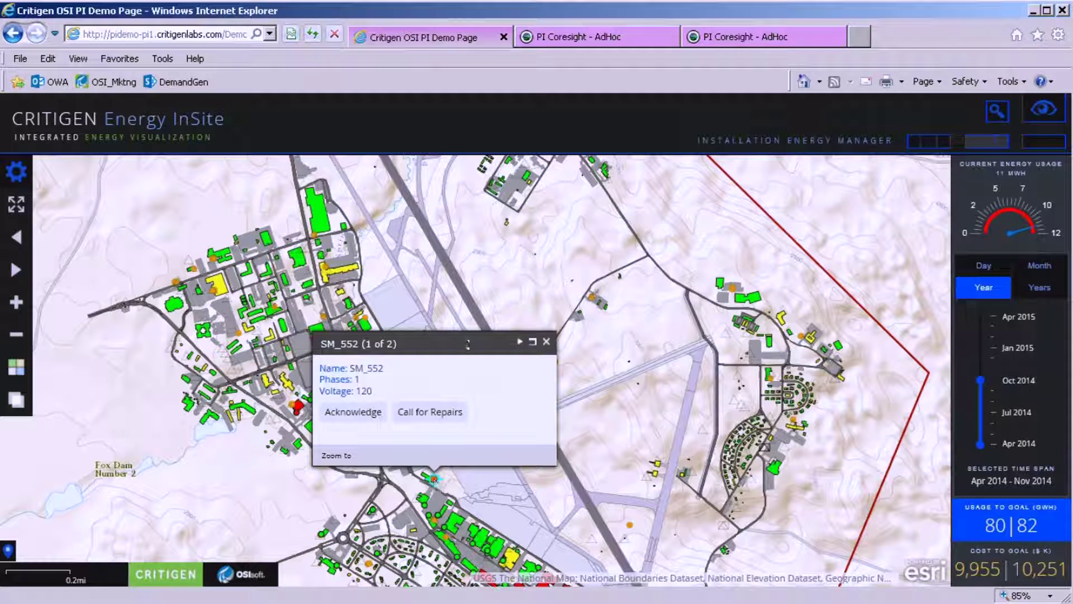
# Call for repairs on SM_552, acknowledge the alarm, and close its details.
pyautogui.click(416, 414)
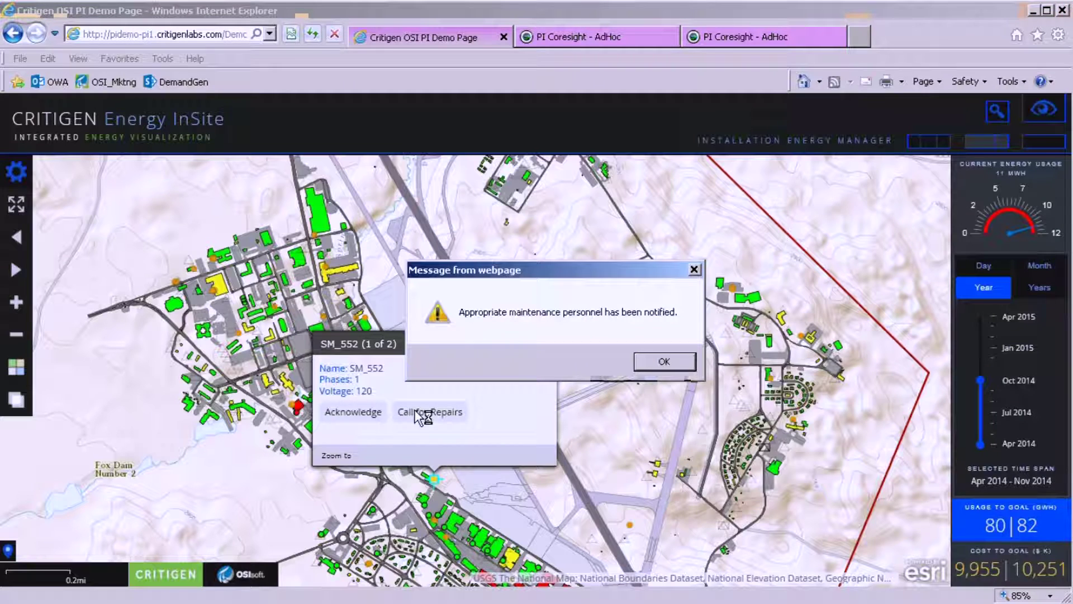
pyautogui.click(668, 365)
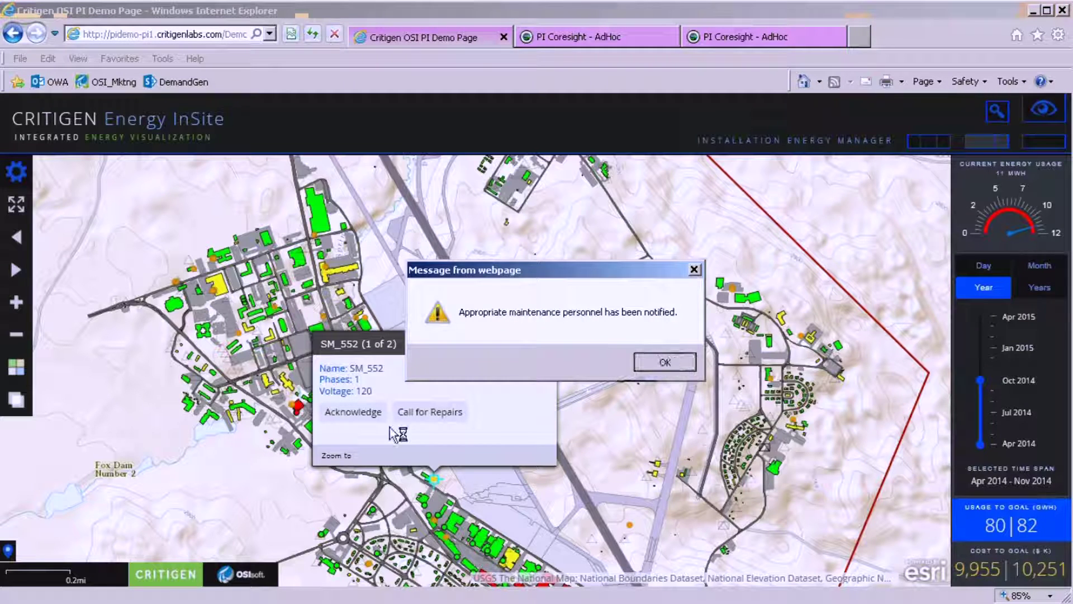
pyautogui.click(353, 414)
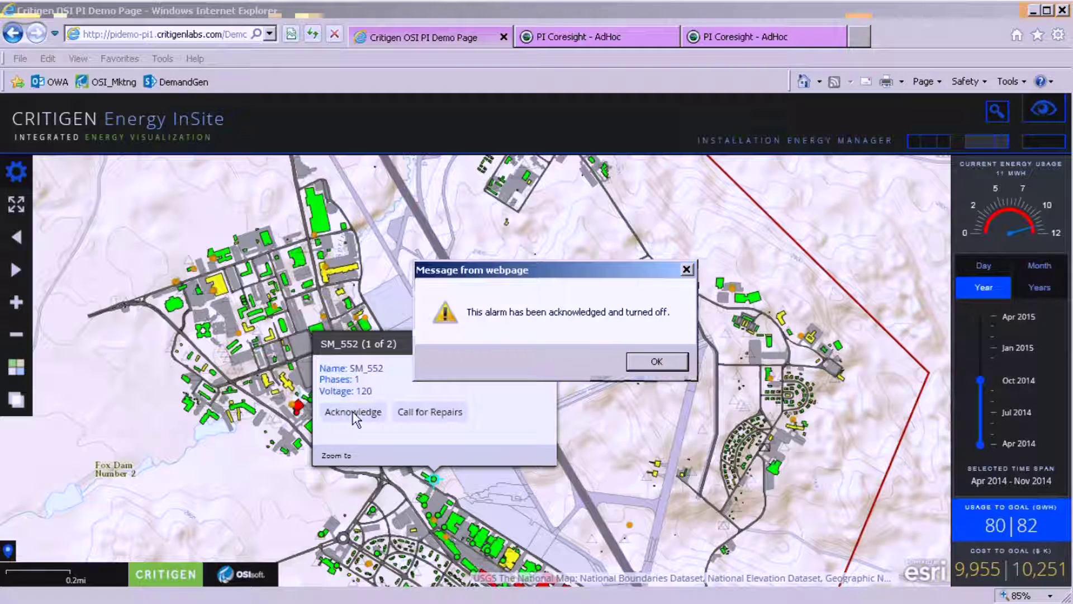
pyautogui.click(665, 364)
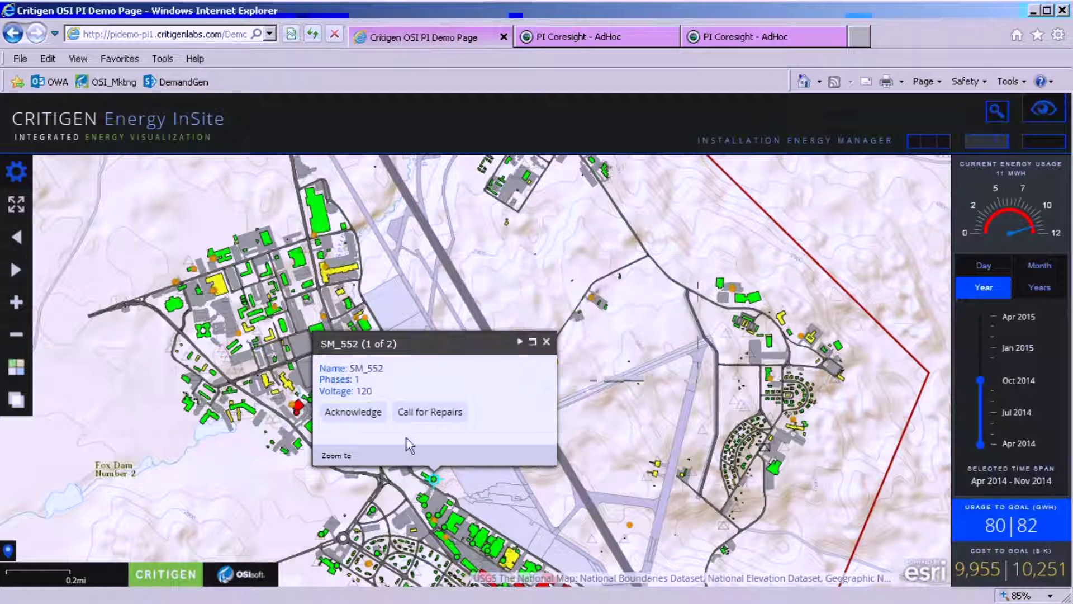
pyautogui.click(547, 341)
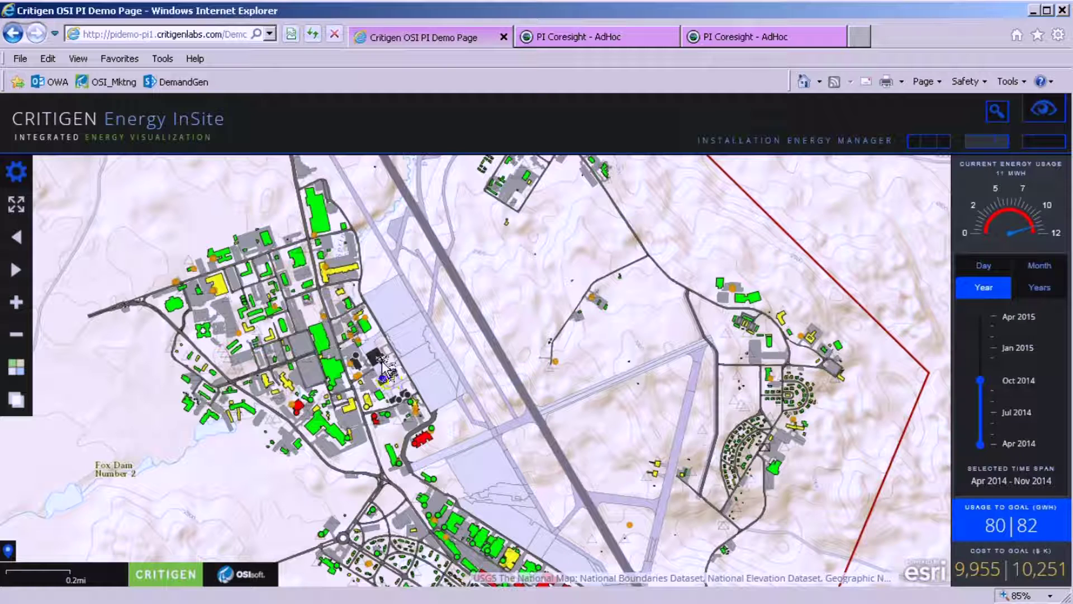
# Open alarm SM_594's details and trace its outage source to Transformer 310.
pyautogui.click(383, 368)
pyautogui.click(621, 305)
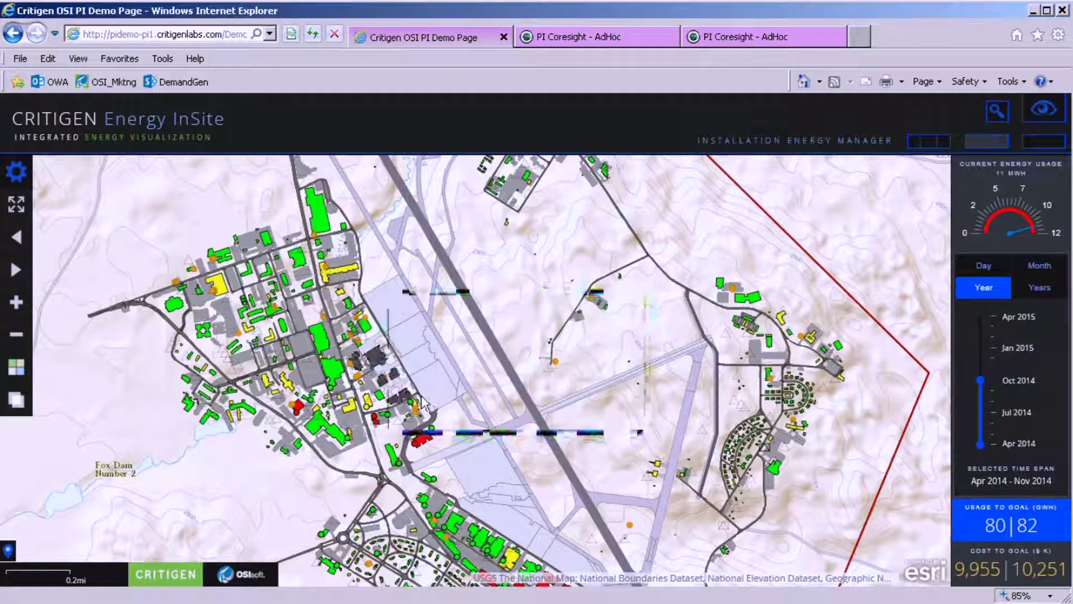
pyautogui.click(394, 368)
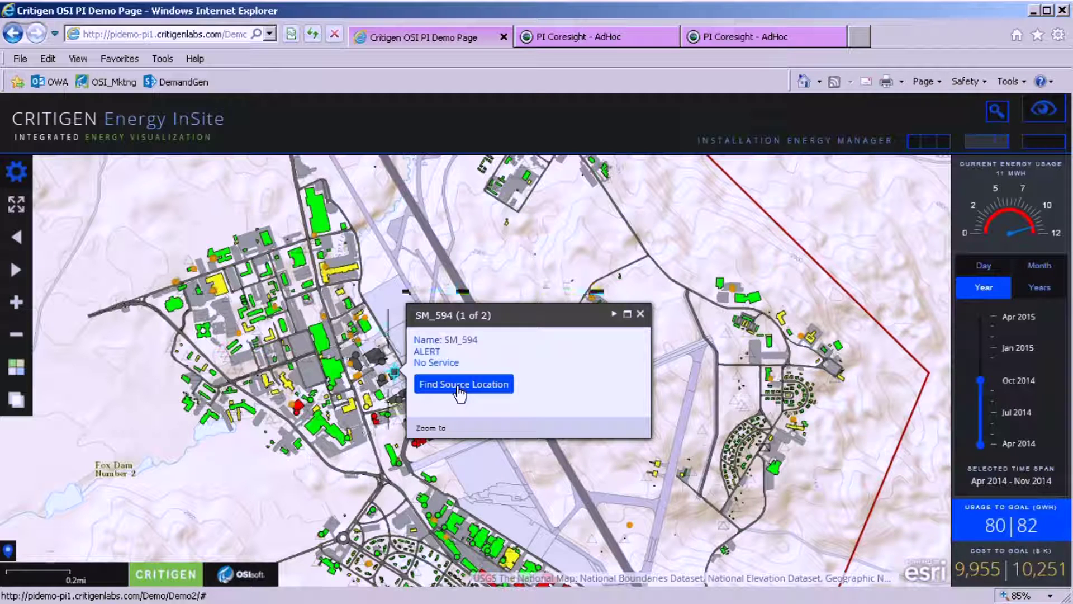
pyautogui.click(460, 392)
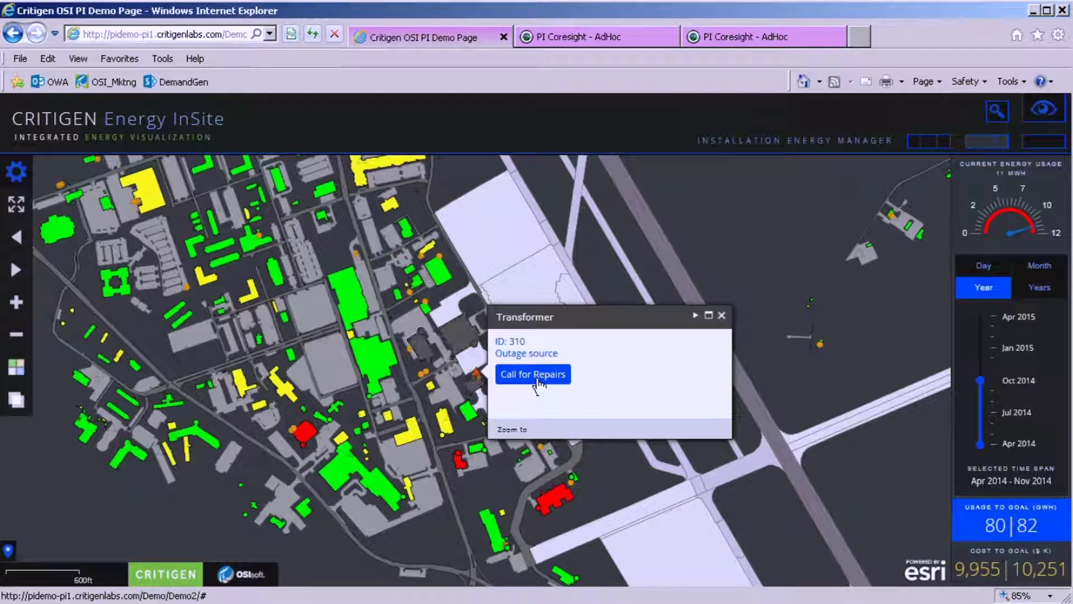
# Call for repairs on Transformer 310, close its details, and show the dashboard modules.
pyautogui.click(536, 374)
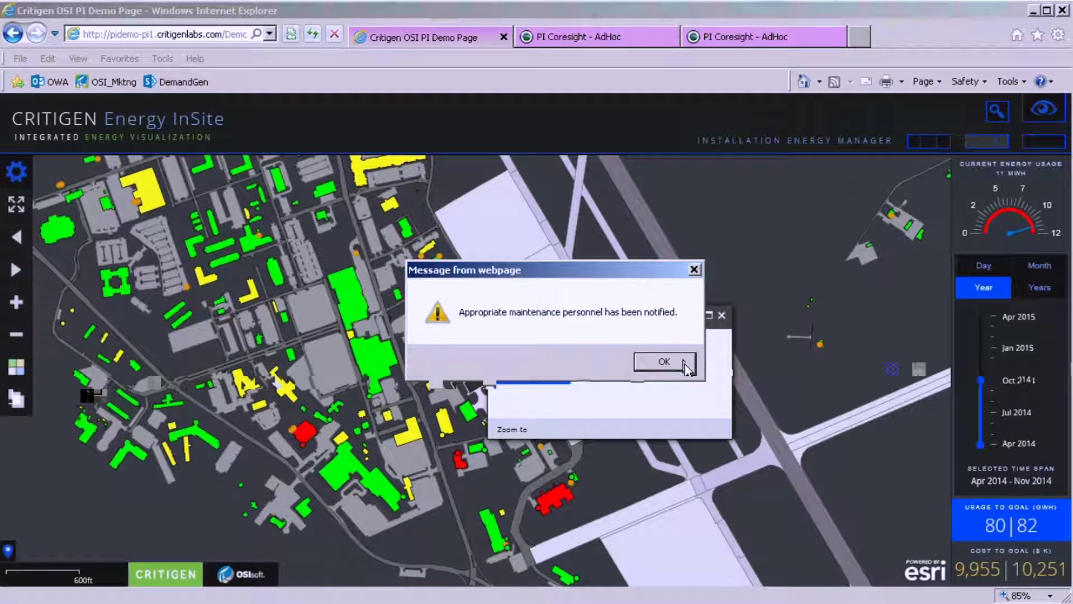
pyautogui.click(684, 366)
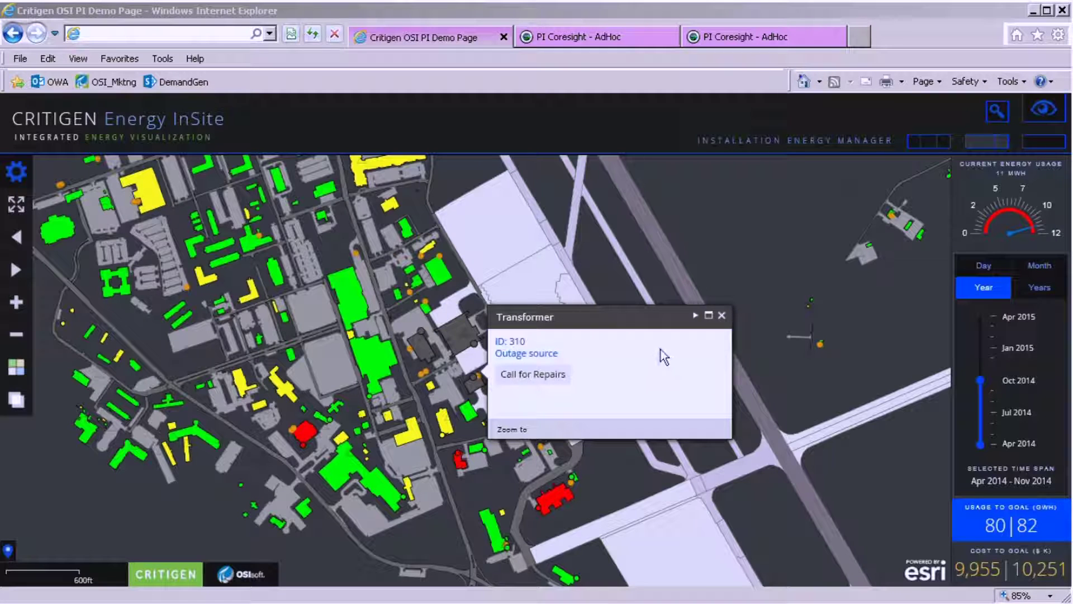
pyautogui.click(722, 317)
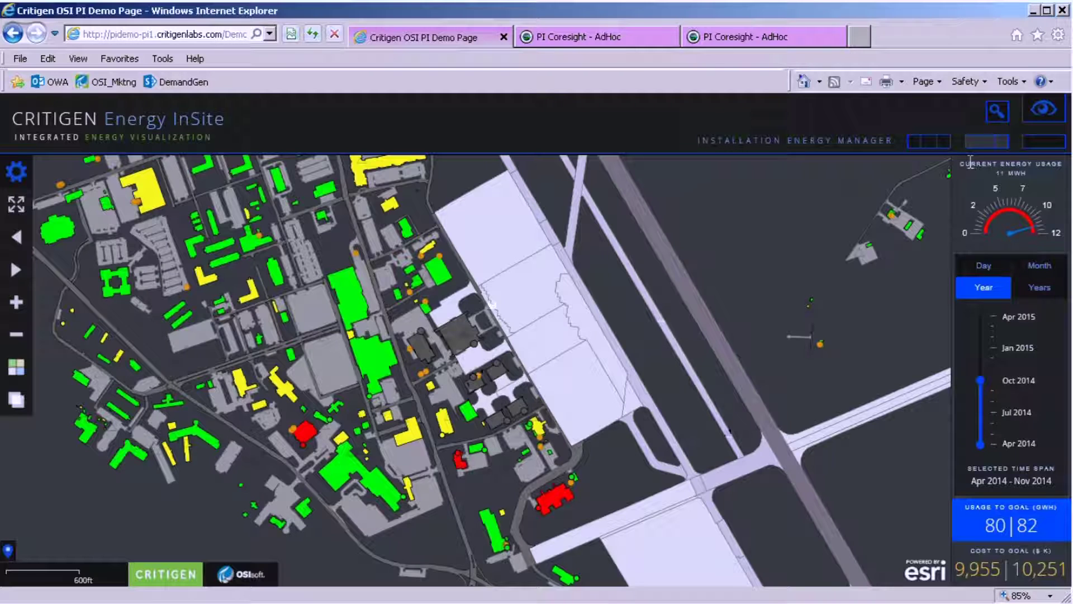
pyautogui.click(1055, 109)
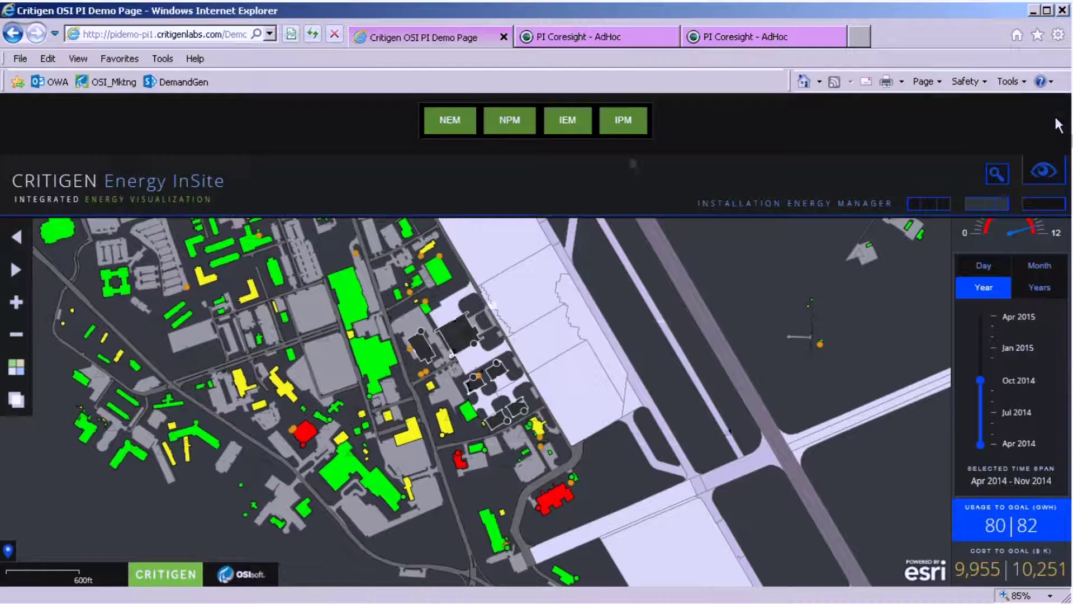
# In the Installation Project Manager map, show the energy usage panel and open ANTL_154's details (76608.79 sq ft occupied).
pyautogui.click(633, 134)
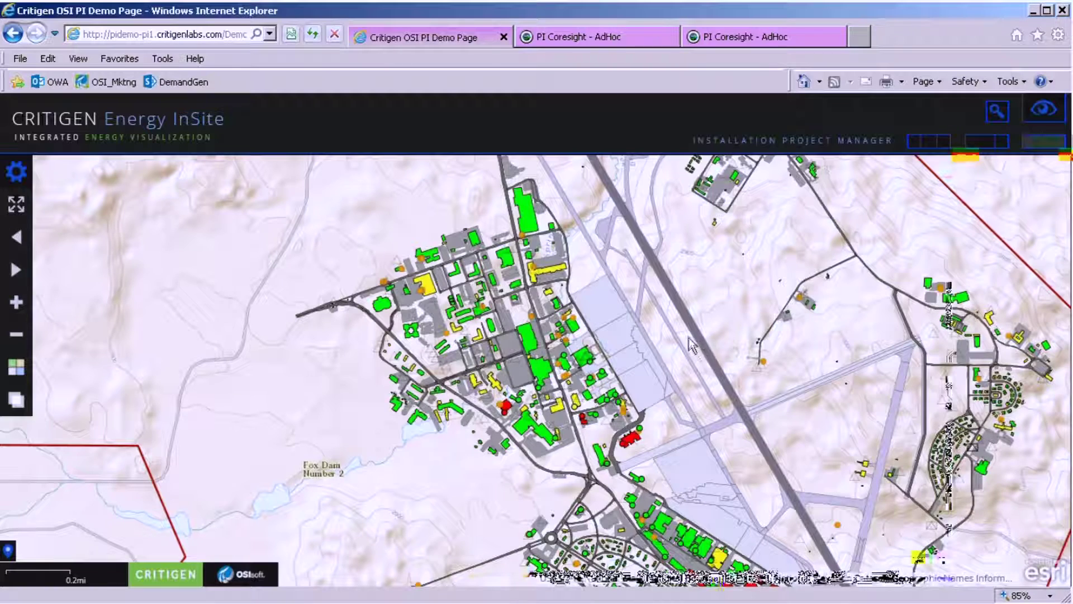
pyautogui.moveTo(695, 351); pyautogui.dragTo(501, 331)
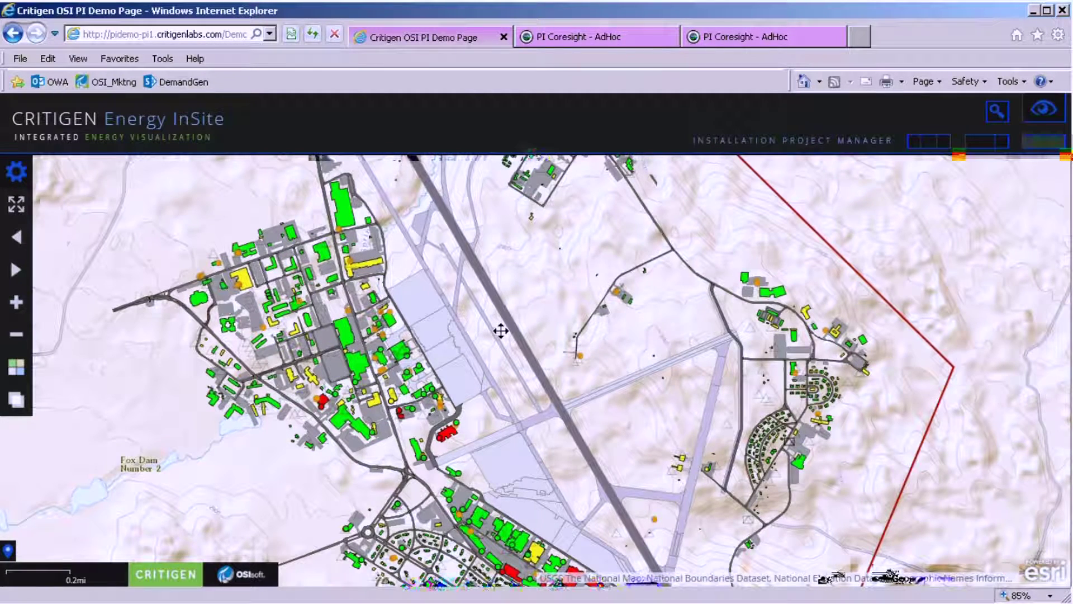
pyautogui.click(985, 143)
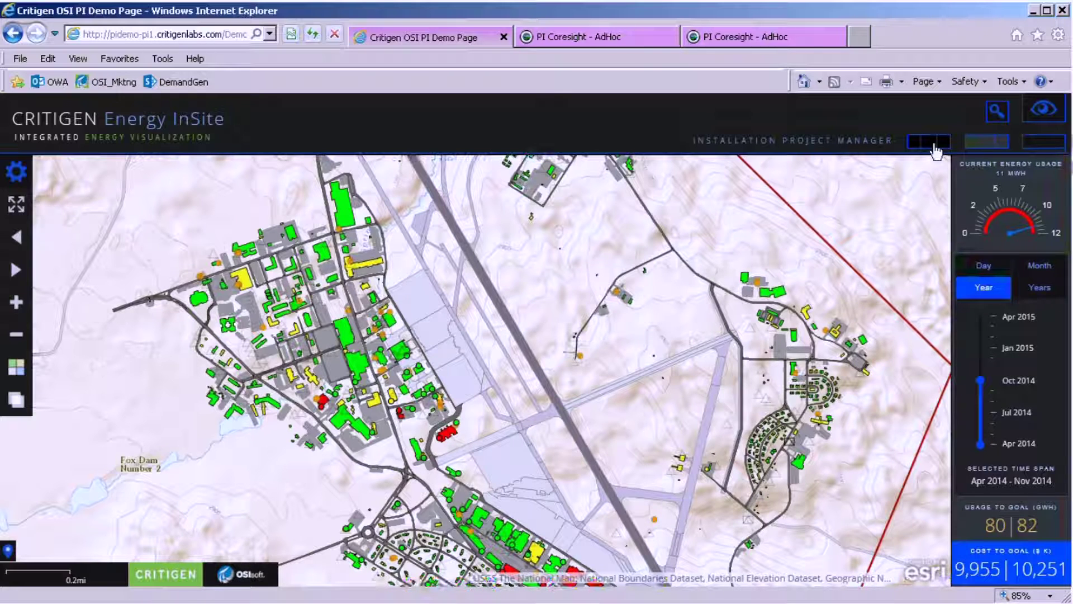
pyautogui.click(448, 436)
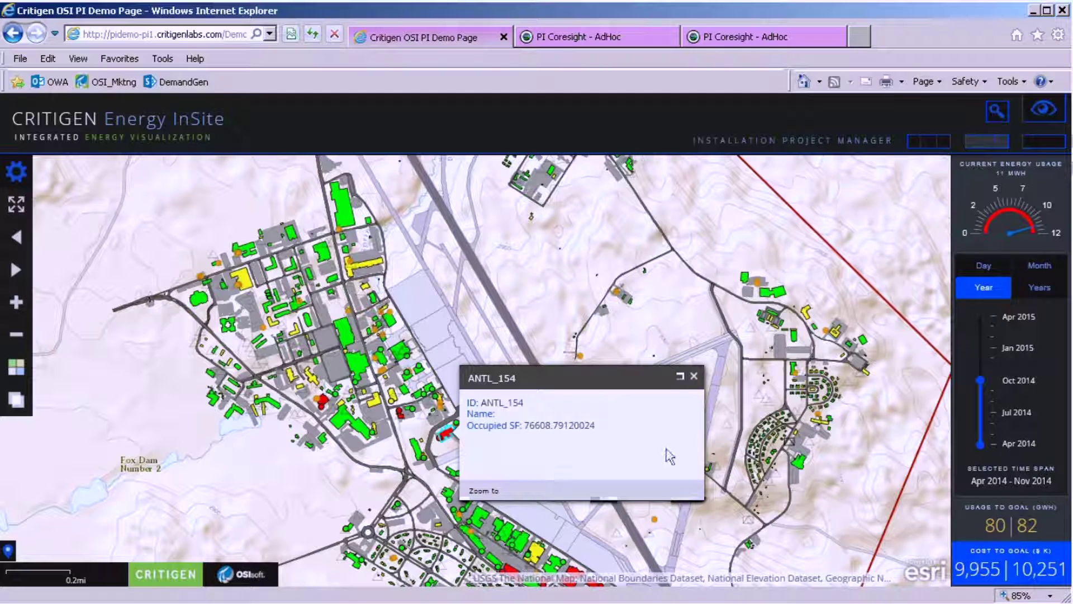
# Zoom to ANTL_154 from the building list and select its Retrofit Lighting active project.
pyautogui.click(929, 146)
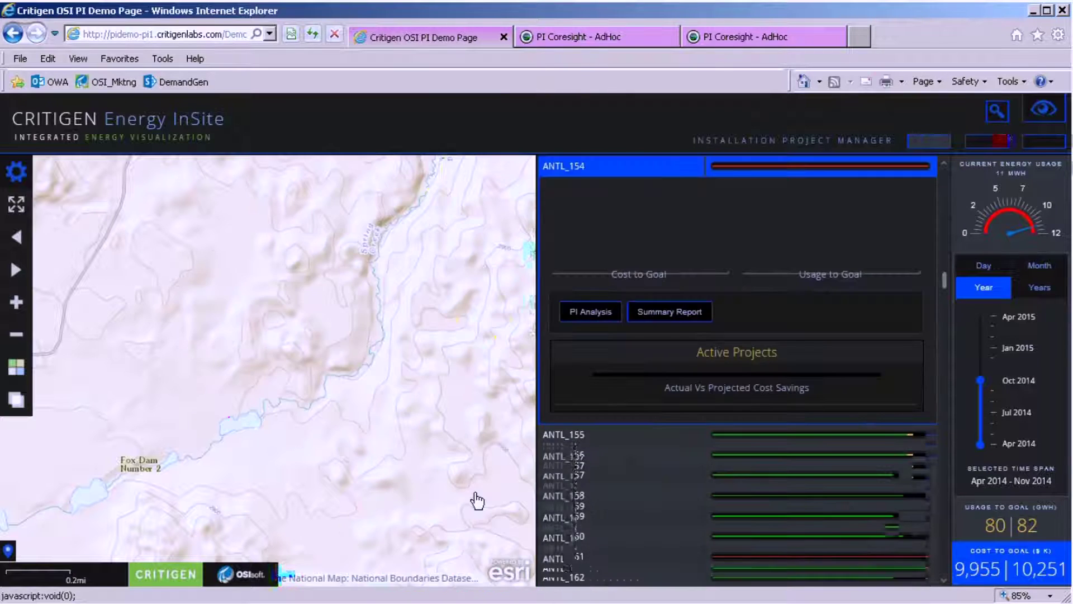
pyautogui.click(481, 491)
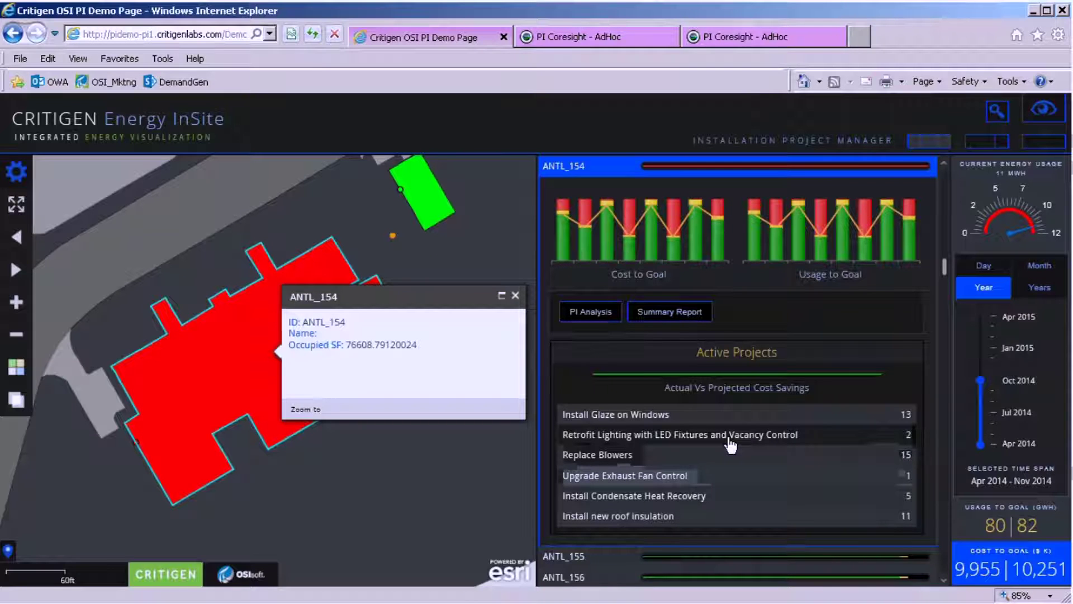
pyautogui.tripleClick(900, 439)
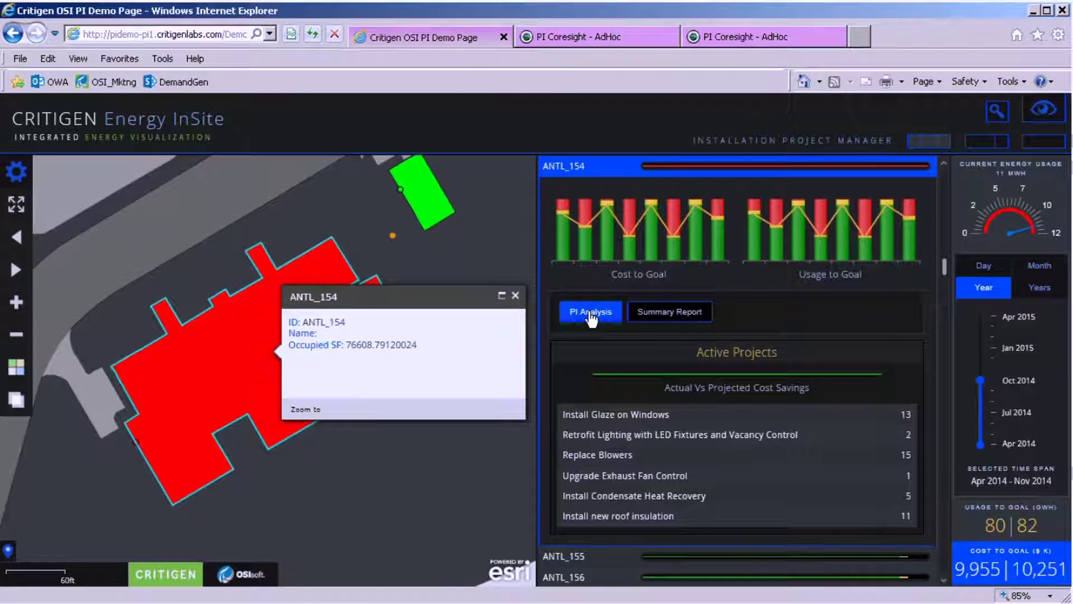
# Open ANTL_154's one-month PI trend of power and lifetime energy, plus its project summary report.
pyautogui.click(568, 38)
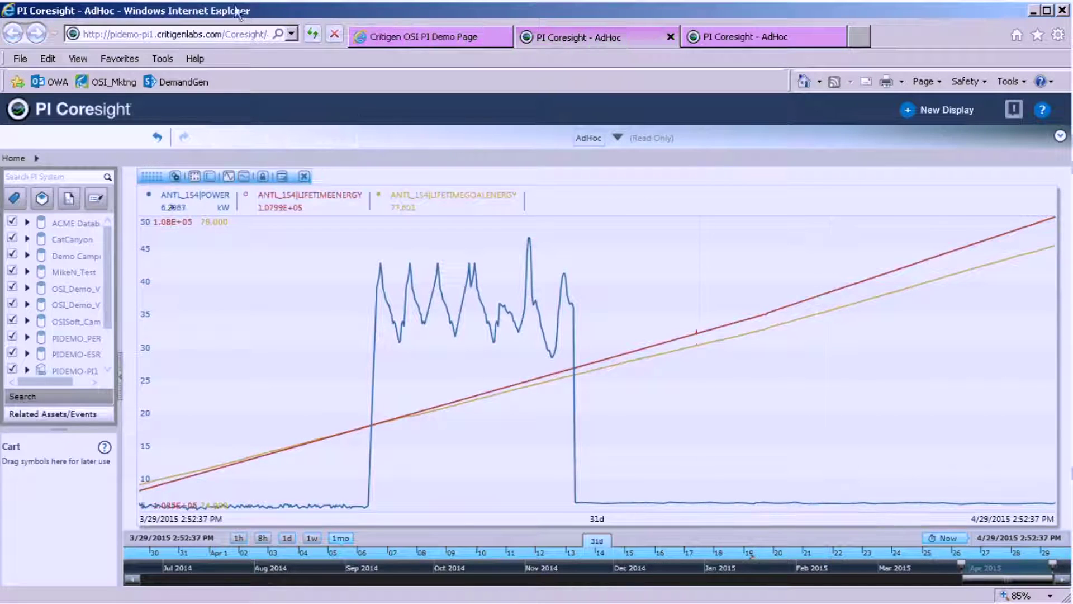
pyautogui.click(417, 39)
pyautogui.click(676, 321)
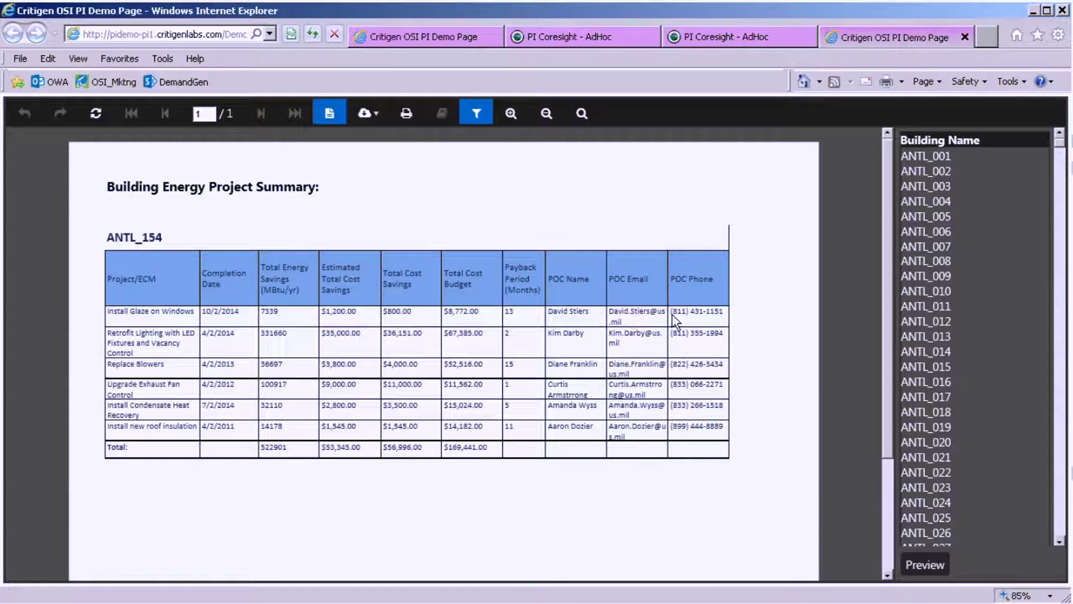
pyautogui.click(586, 35)
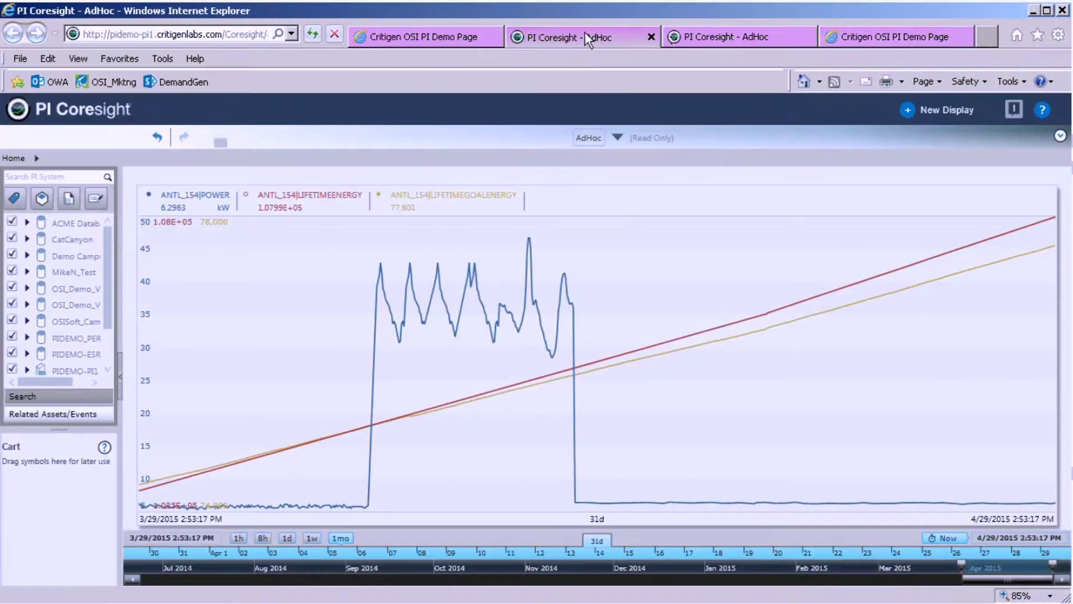